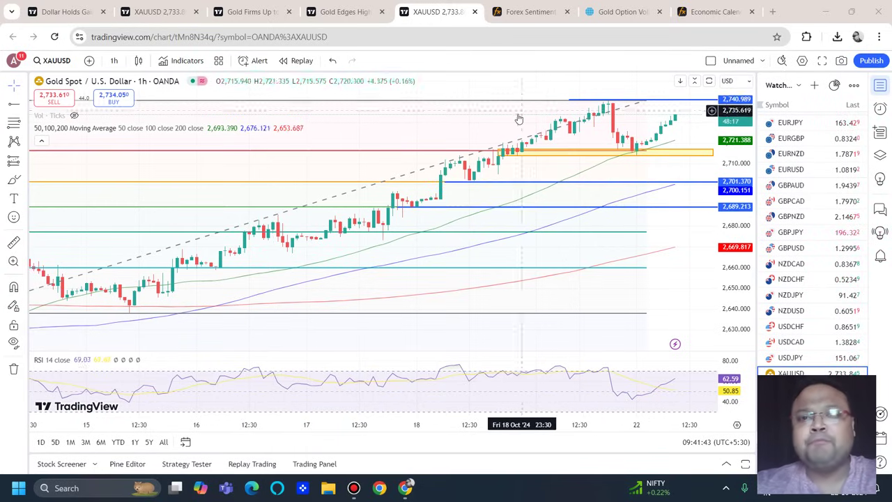
- Zoom the 1h chart, then sketch an upward arrow from the support zone
{"action": "scroll", "coordinate": [518, 116], "scroll_direction": "up", "scroll_amount": 2}
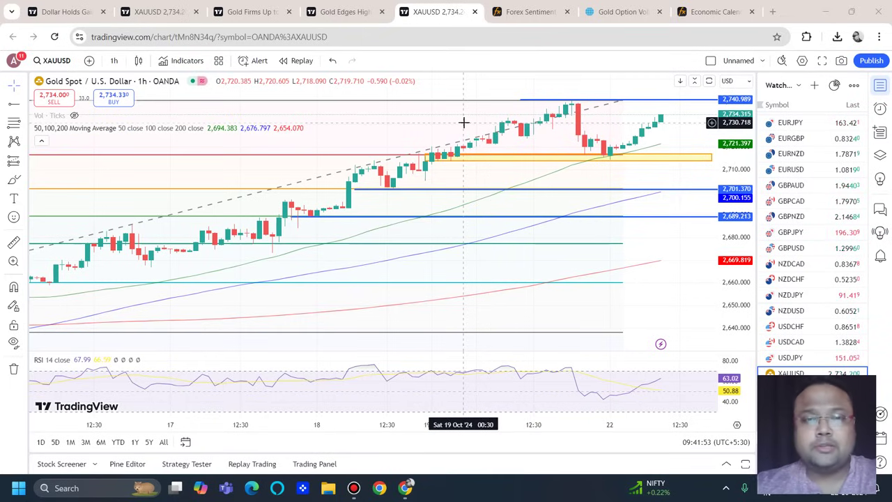
{"action": "scroll", "coordinate": [461, 123], "scroll_direction": "down", "scroll_amount": 2}
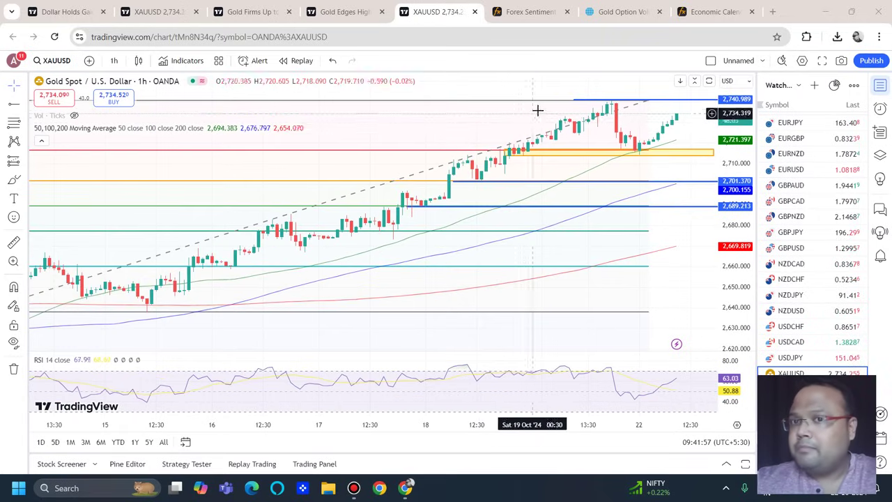
{"action": "scroll", "coordinate": [538, 113], "scroll_direction": "up", "scroll_amount": 2}
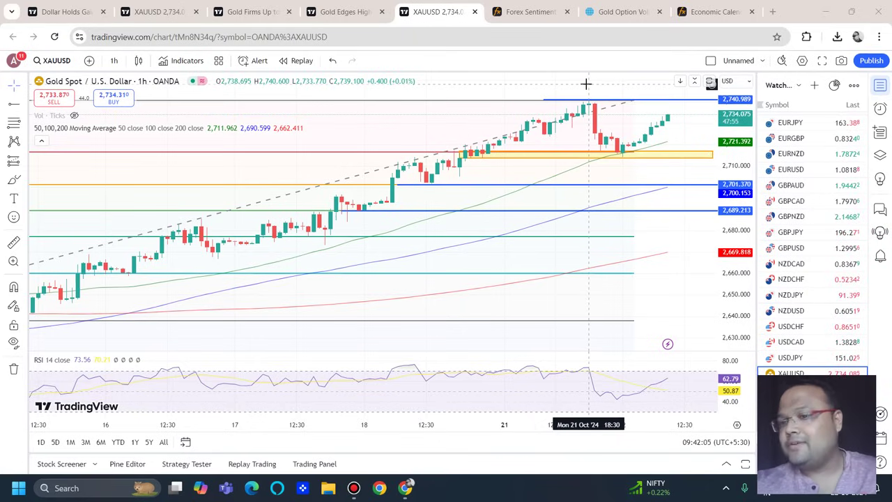
{"action": "scroll", "coordinate": [583, 97], "scroll_direction": "up", "scroll_amount": 3}
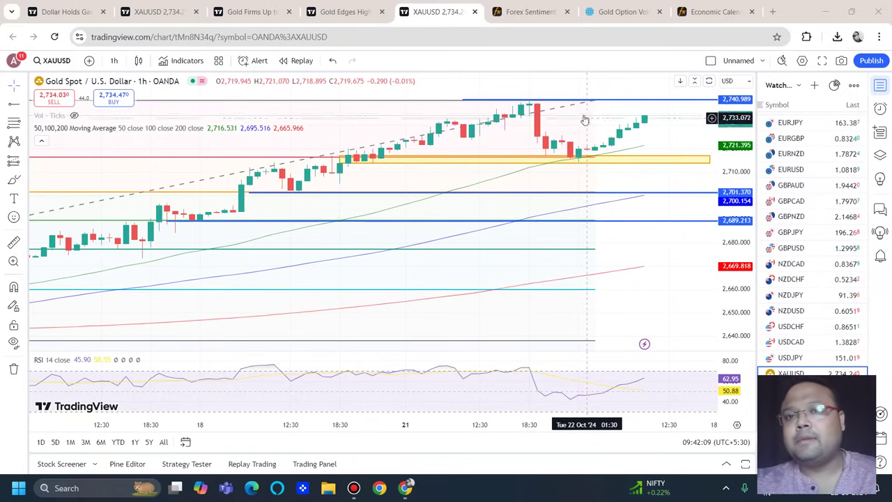
{"action": "scroll", "coordinate": [516, 134], "scroll_direction": "down", "scroll_amount": 3}
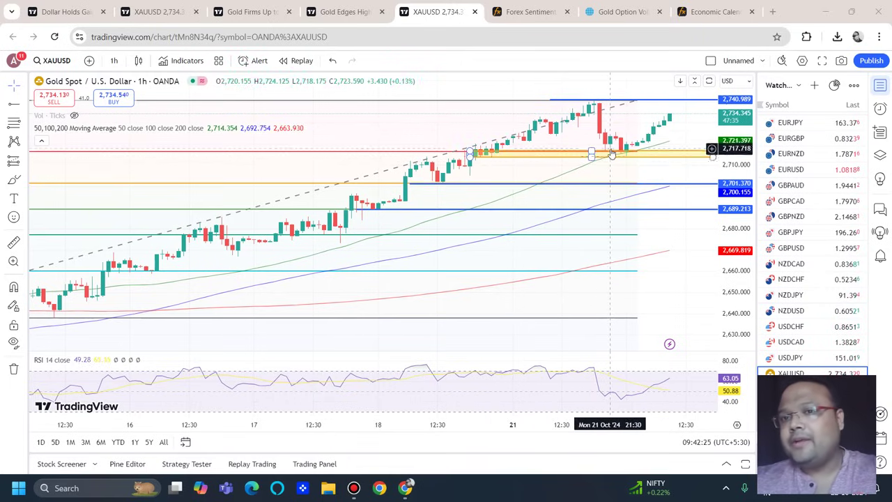
{"action": "scroll", "coordinate": [599, 157], "scroll_direction": "up", "scroll_amount": 3}
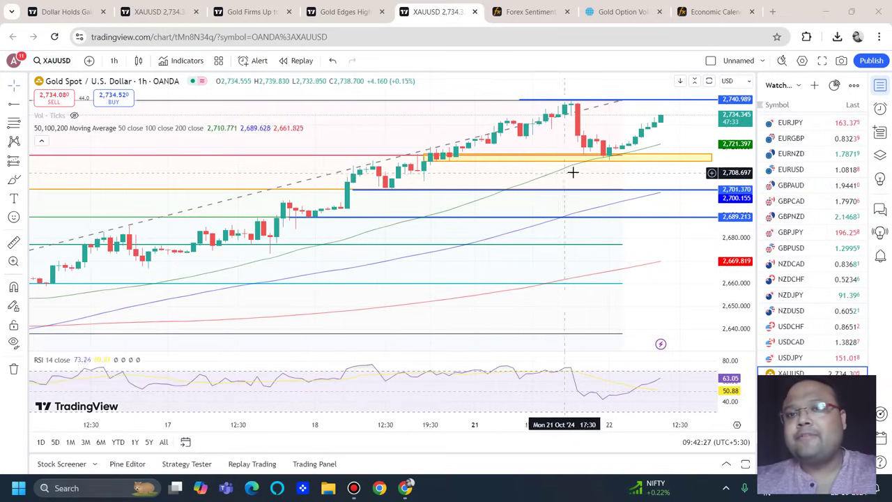
{"action": "scroll", "coordinate": [619, 159], "scroll_direction": "down", "scroll_amount": 1}
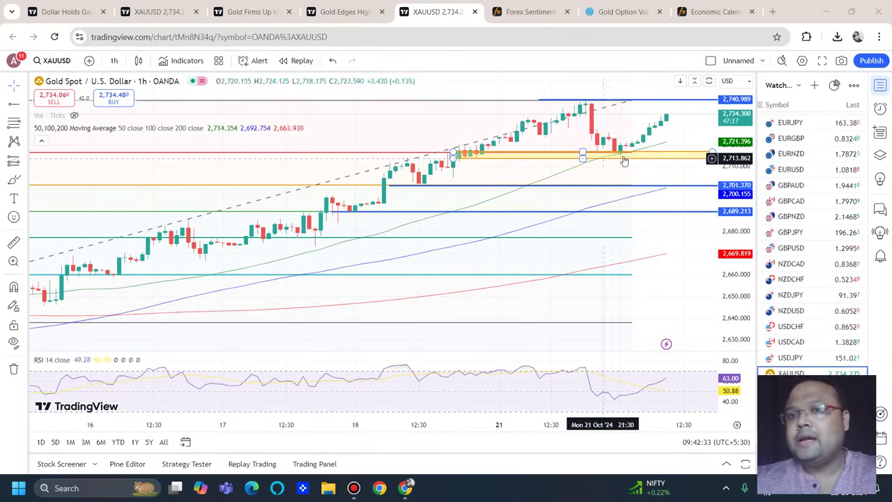
{"action": "mouse_move", "coordinate": [445, 6]}
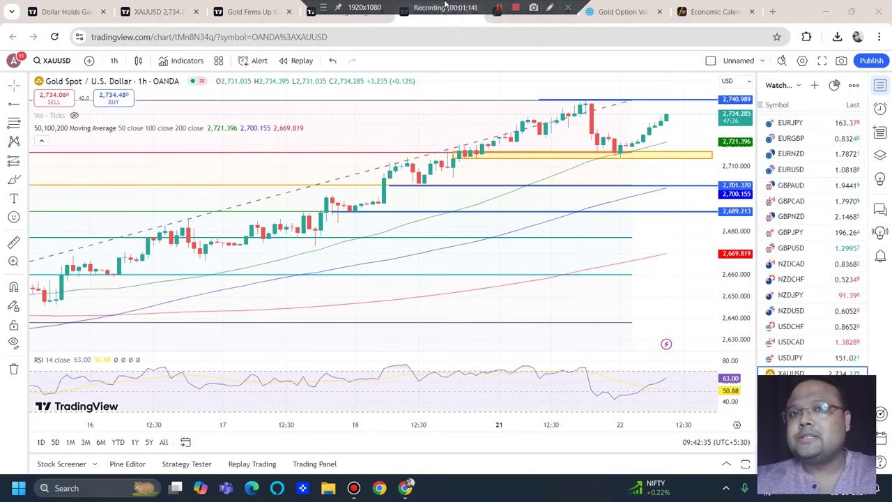
{"action": "left_click", "coordinate": [549, 7]}
{"action": "mouse_move", "coordinate": [650, 208]}
{"action": "left_mouse_down"}
{"action": "mouse_move", "coordinate": [663, 141]}
{"action": "mouse_move", "coordinate": [684, 173]}
{"action": "left_mouse_up"}
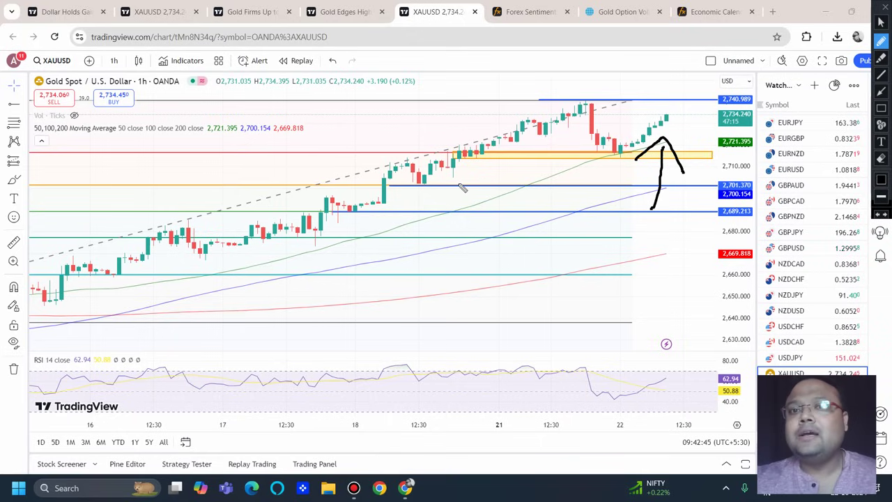
- Write 'News', circle the earlier rally and recent highs, and sketch a dip-and-rise path
{"action": "left_click_drag", "start_coordinate": [256, 175], "coordinate": [248, 230]}
{"action": "mouse_move", "coordinate": [240, 174]}
{"action": "left_mouse_down"}
{"action": "mouse_move", "coordinate": [261, 203]}
{"action": "mouse_move", "coordinate": [282, 152]}
{"action": "mouse_move", "coordinate": [341, 195]}
{"action": "mouse_move", "coordinate": [357, 187]}
{"action": "left_mouse_up"}
{"action": "mouse_move", "coordinate": [321, 82]}
{"action": "left_mouse_down"}
{"action": "mouse_move", "coordinate": [357, 333]}
{"action": "mouse_move", "coordinate": [328, 105]}
{"action": "left_mouse_up"}
{"action": "mouse_move", "coordinate": [614, 87]}
{"action": "left_mouse_down"}
{"action": "mouse_move", "coordinate": [556, 130]}
{"action": "mouse_move", "coordinate": [643, 118]}
{"action": "mouse_move", "coordinate": [570, 87]}
{"action": "left_mouse_up"}
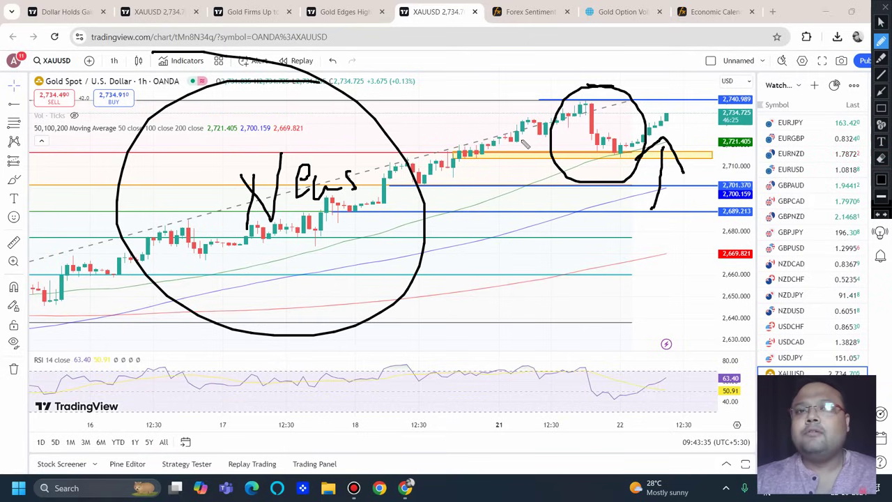
{"action": "mouse_move", "coordinate": [671, 117]}
{"action": "left_mouse_down"}
{"action": "mouse_move", "coordinate": [700, 144]}
{"action": "mouse_move", "coordinate": [723, 124]}
{"action": "left_mouse_up"}
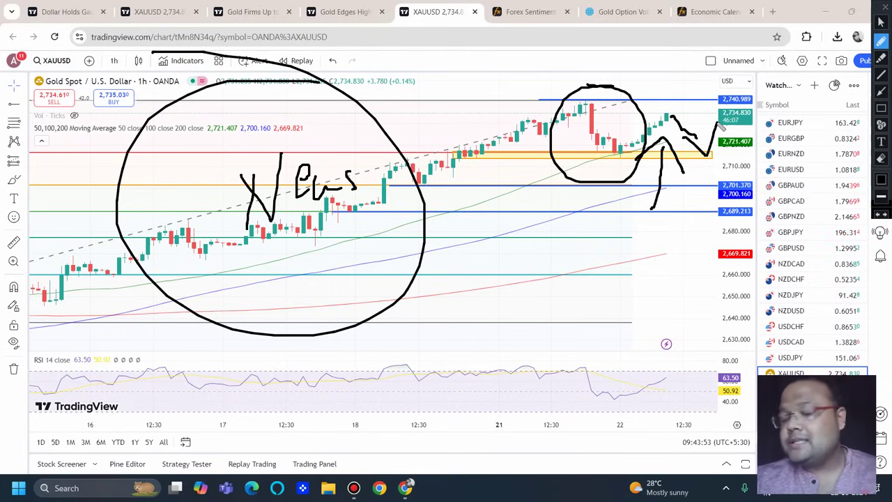
- Hand-write the 2.700 level, circle it, then wipe all sketches off the chart
{"action": "mouse_move", "coordinate": [505, 285]}
{"action": "left_mouse_down"}
{"action": "mouse_move", "coordinate": [518, 328]}
{"action": "mouse_move", "coordinate": [546, 332]}
{"action": "left_mouse_up"}
{"action": "left_click_drag", "start_coordinate": [553, 268], "coordinate": [588, 322]}
{"action": "left_click", "coordinate": [571, 306]}
{"action": "mouse_move", "coordinate": [621, 276]}
{"action": "left_mouse_down"}
{"action": "mouse_move", "coordinate": [642, 307]}
{"action": "mouse_move", "coordinate": [676, 282]}
{"action": "left_mouse_up"}
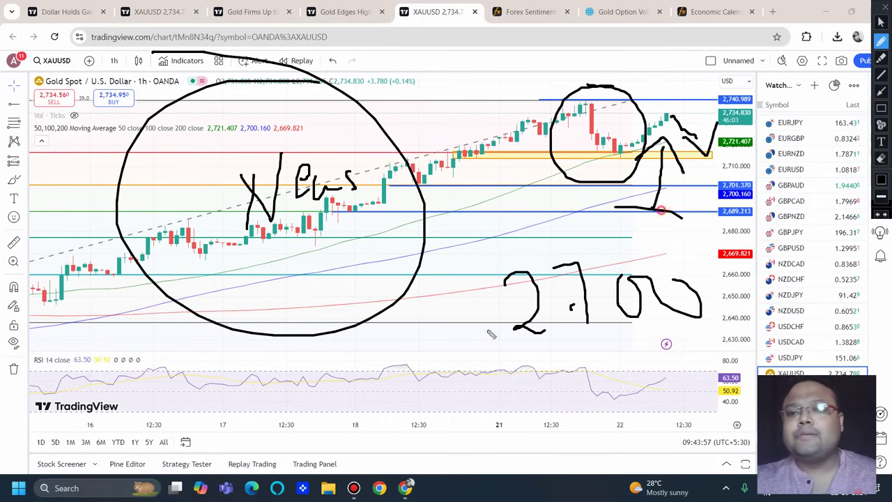
{"action": "left_click_drag", "start_coordinate": [659, 209], "coordinate": [500, 159]}
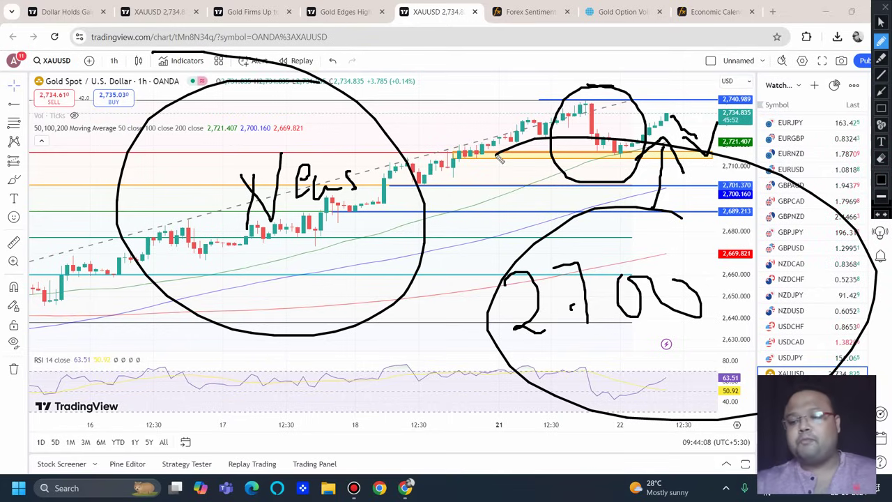
{"action": "left_click", "coordinate": [880, 21]}
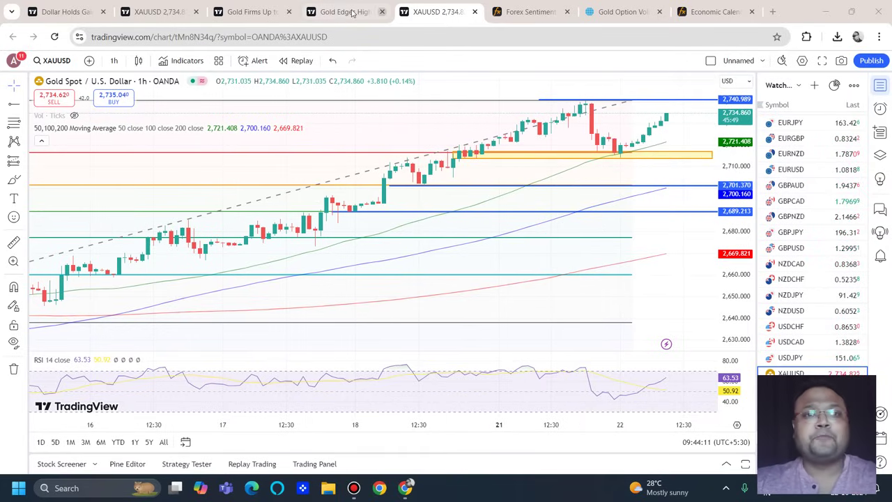
- Read the 'Gold Firms Up to Record Levels' and 'Gold Edges Higher' news articles
{"action": "left_click", "coordinate": [247, 11]}
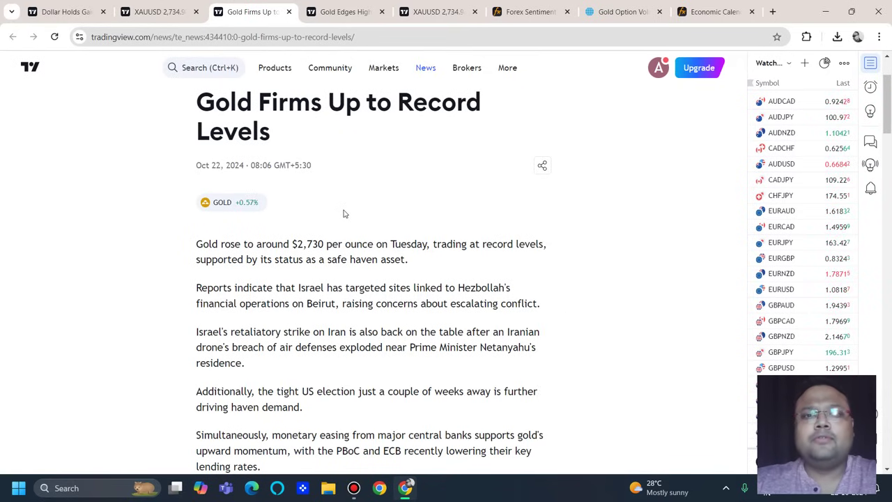
{"action": "scroll", "coordinate": [293, 186], "scroll_direction": "down", "scroll_amount": 1}
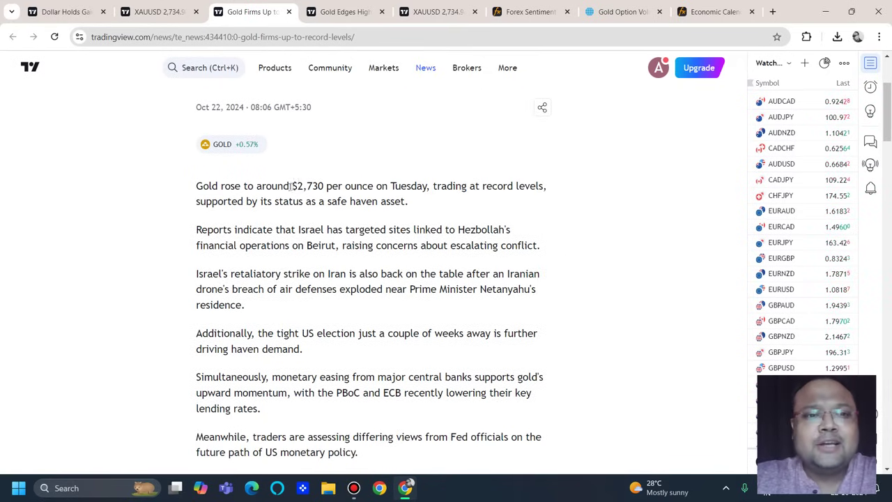
{"action": "scroll", "coordinate": [335, 200], "scroll_direction": "up", "scroll_amount": 1}
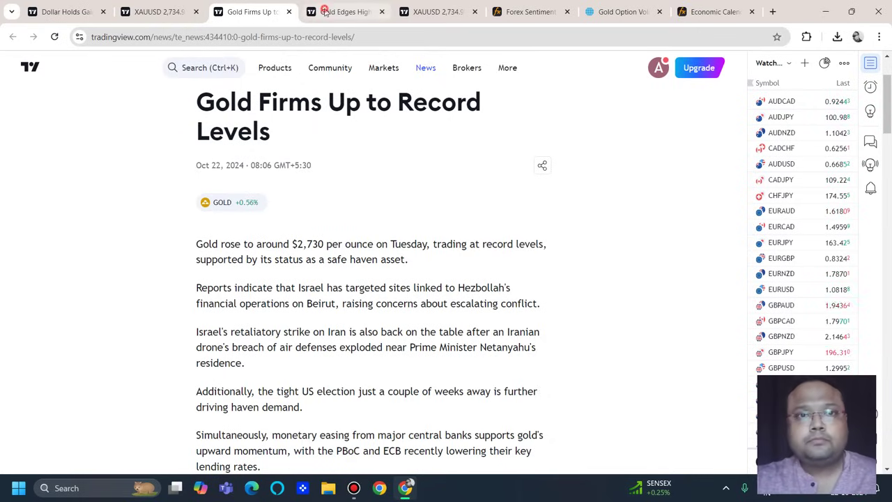
{"action": "left_click", "coordinate": [345, 11]}
{"action": "scroll", "coordinate": [70, 260], "scroll_direction": "down", "scroll_amount": 1}
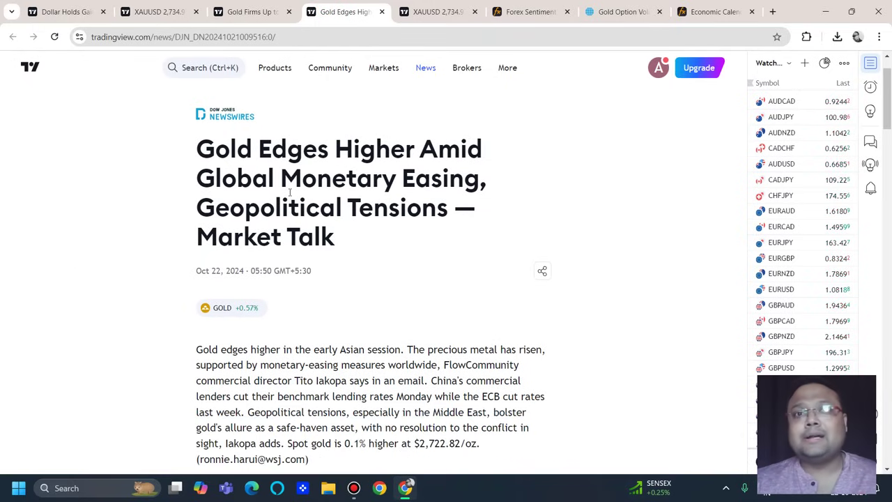
- Return to the XAUUSD chart and circle the whole price chart freehand
{"action": "left_click", "coordinate": [436, 12]}
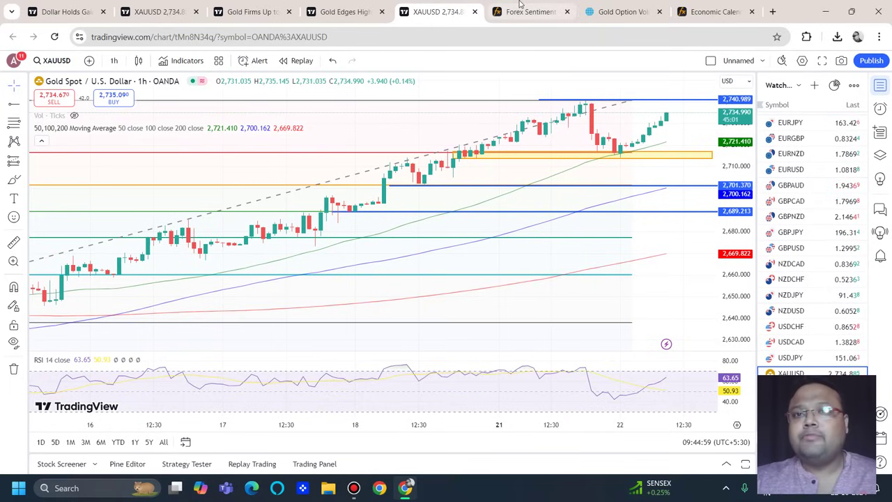
{"action": "left_click", "coordinate": [550, 9]}
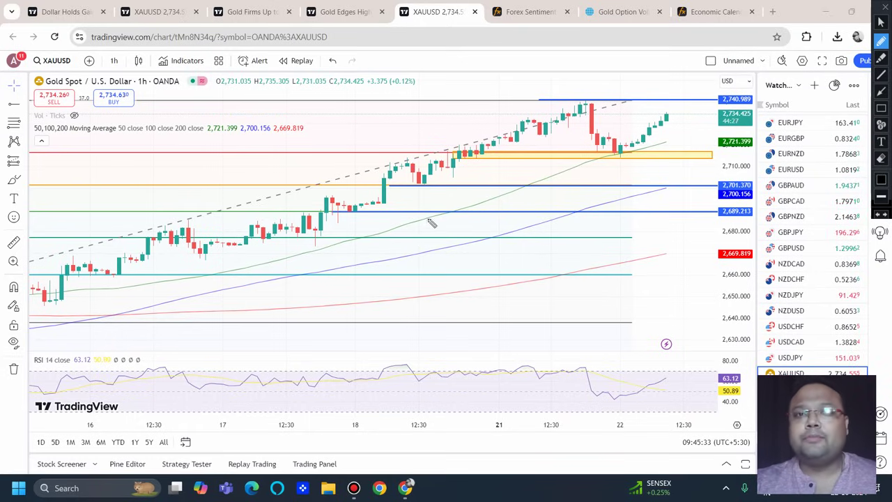
{"action": "mouse_move", "coordinate": [643, 88]}
{"action": "left_mouse_down"}
{"action": "mouse_move", "coordinate": [92, 189]}
{"action": "mouse_move", "coordinate": [512, 282]}
{"action": "mouse_move", "coordinate": [713, 140]}
{"action": "mouse_move", "coordinate": [618, 88]}
{"action": "left_mouse_up"}
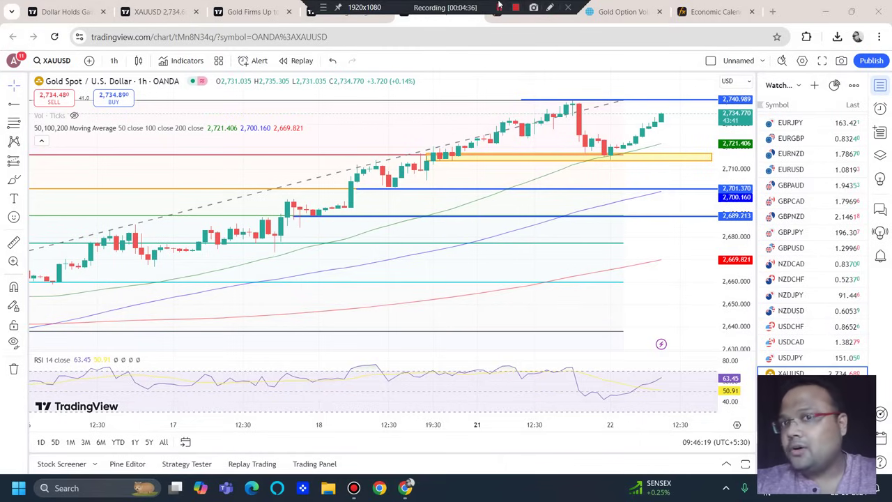
- Hand-write the 2702–2700 target range and circle the pullback candles above 2,700
{"action": "left_click", "coordinate": [550, 7]}
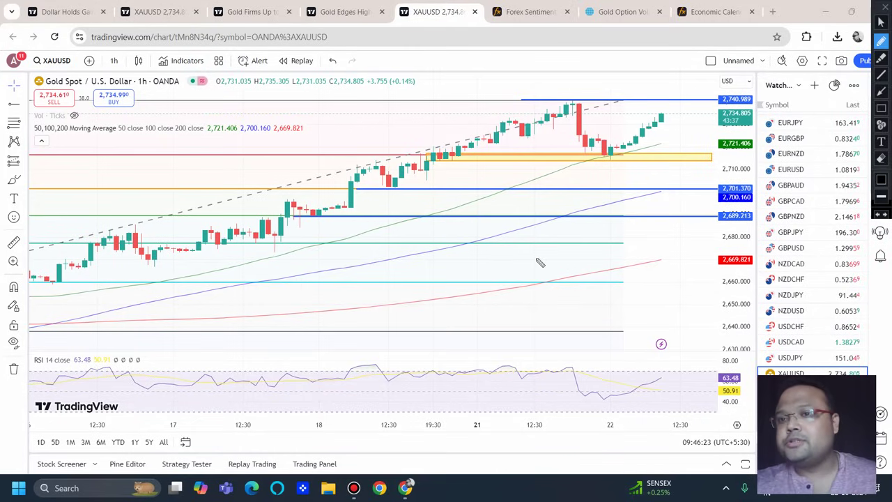
{"action": "left_click_drag", "start_coordinate": [515, 251], "coordinate": [545, 286]}
{"action": "mouse_move", "coordinate": [544, 252]}
{"action": "left_mouse_down"}
{"action": "mouse_move", "coordinate": [562, 272]}
{"action": "mouse_move", "coordinate": [583, 270]}
{"action": "mouse_move", "coordinate": [594, 247]}
{"action": "mouse_move", "coordinate": [613, 278]}
{"action": "left_mouse_up"}
{"action": "mouse_move", "coordinate": [616, 267]}
{"action": "left_mouse_down"}
{"action": "mouse_move", "coordinate": [640, 248]}
{"action": "mouse_move", "coordinate": [725, 264]}
{"action": "left_mouse_up"}
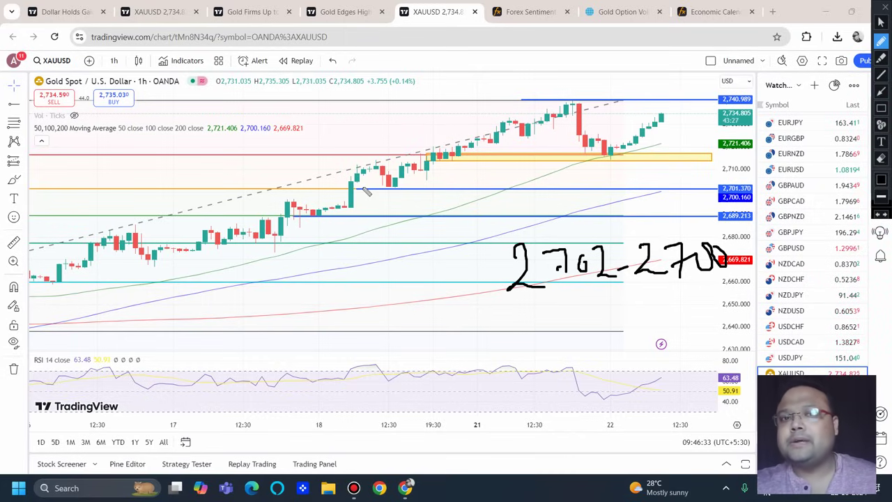
{"action": "mouse_move", "coordinate": [403, 183]}
{"action": "left_mouse_down"}
{"action": "mouse_move", "coordinate": [375, 192]}
{"action": "mouse_move", "coordinate": [408, 181]}
{"action": "left_mouse_up"}
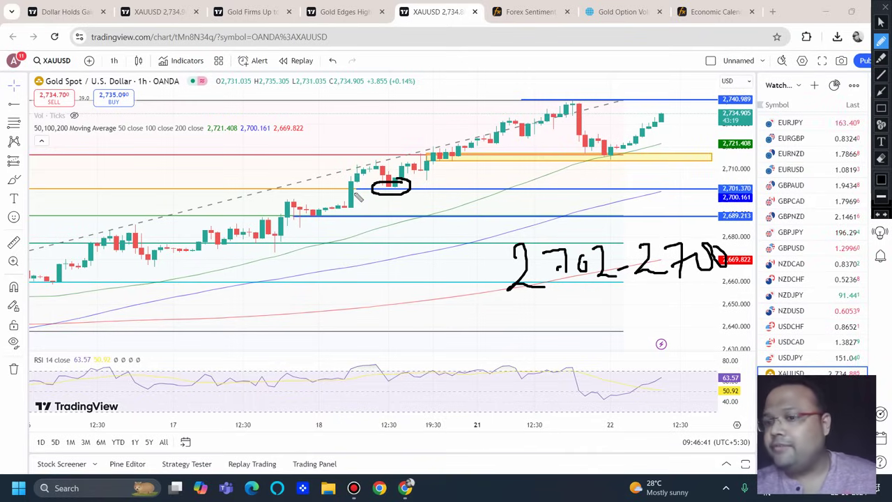
- Write the 2690–86 support range, then clear all notes and reveal the latest candles
{"action": "mouse_move", "coordinate": [519, 346]}
{"action": "left_mouse_down"}
{"action": "mouse_move", "coordinate": [540, 385]}
{"action": "mouse_move", "coordinate": [552, 382]}
{"action": "left_mouse_up"}
{"action": "mouse_move", "coordinate": [566, 342]}
{"action": "left_mouse_down"}
{"action": "mouse_move", "coordinate": [567, 380]}
{"action": "mouse_move", "coordinate": [572, 368]}
{"action": "mouse_move", "coordinate": [598, 376]}
{"action": "mouse_move", "coordinate": [591, 352]}
{"action": "mouse_move", "coordinate": [586, 373]}
{"action": "mouse_move", "coordinate": [603, 359]}
{"action": "left_mouse_up"}
{"action": "left_click_drag", "start_coordinate": [601, 364], "coordinate": [598, 417]}
{"action": "left_click_drag", "start_coordinate": [631, 364], "coordinate": [668, 378]}
{"action": "mouse_move", "coordinate": [691, 341]}
{"action": "left_mouse_down"}
{"action": "mouse_move", "coordinate": [676, 344]}
{"action": "mouse_move", "coordinate": [701, 365]}
{"action": "mouse_move", "coordinate": [712, 348]}
{"action": "mouse_move", "coordinate": [723, 370]}
{"action": "left_mouse_up"}
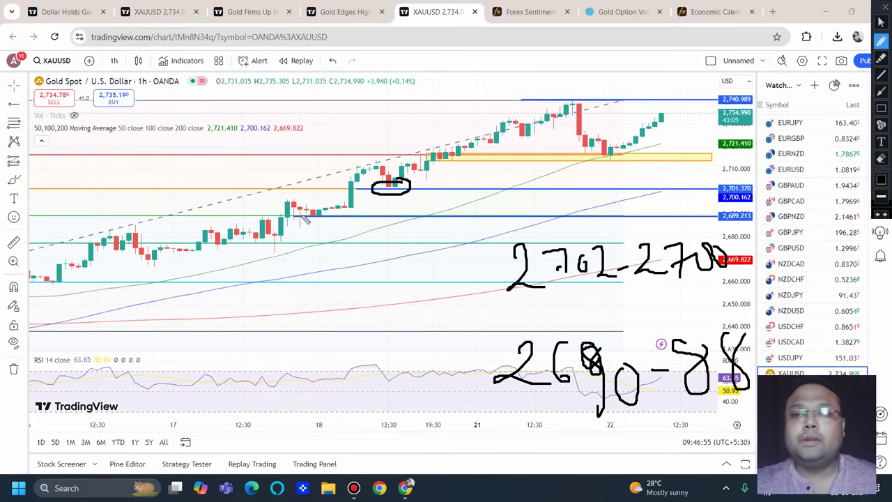
{"action": "left_click", "coordinate": [880, 21]}
{"action": "left_click_drag", "start_coordinate": [592, 292], "coordinate": [504, 247]}
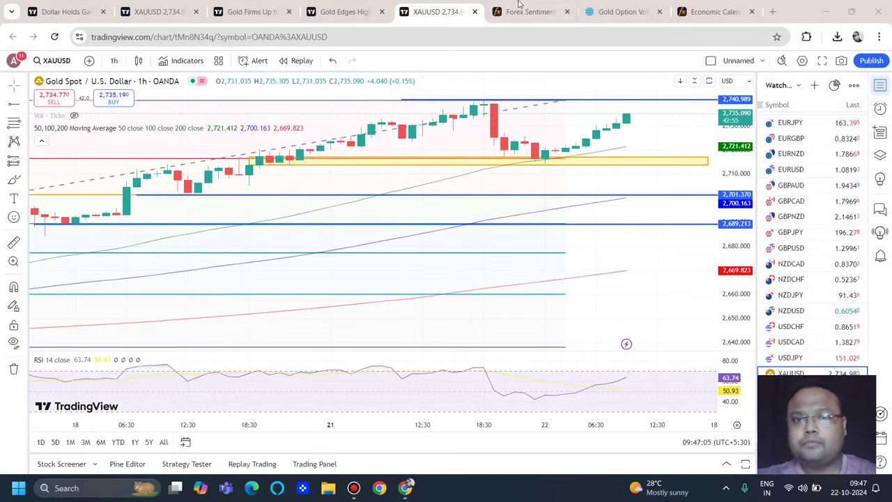
{"action": "key", "text": "ctrl+shift+p"}
{"action": "mouse_move", "coordinate": [391, 91]}
{"action": "left_mouse_down"}
{"action": "mouse_move", "coordinate": [631, 99]}
{"action": "mouse_move", "coordinate": [665, 167]}
{"action": "mouse_move", "coordinate": [465, 170]}
{"action": "mouse_move", "coordinate": [383, 101]}
{"action": "left_mouse_up"}
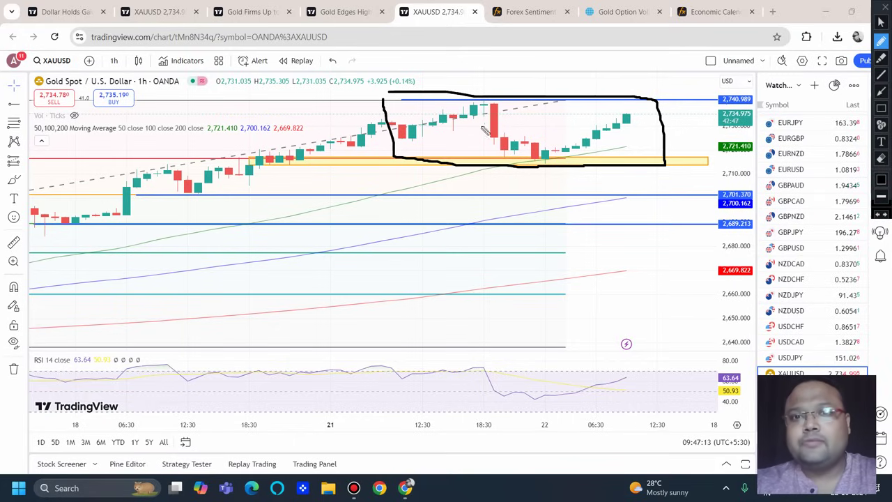
{"action": "left_click_drag", "start_coordinate": [478, 107], "coordinate": [495, 103]}
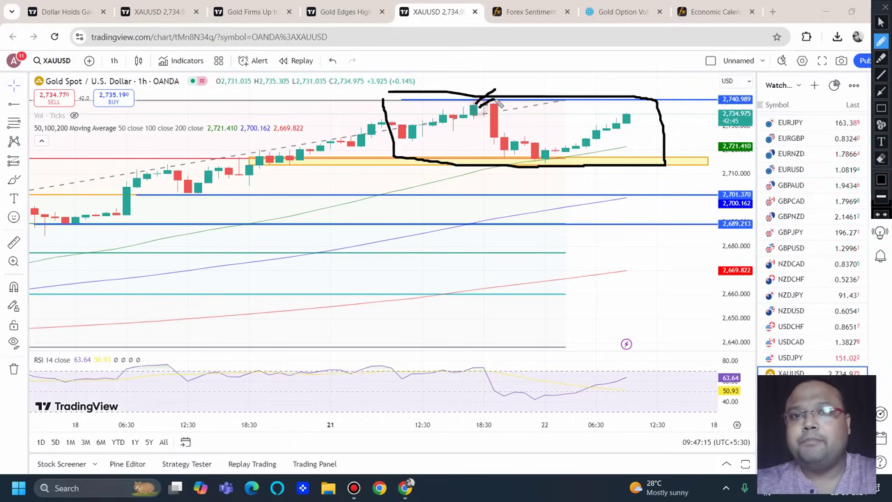
{"action": "mouse_move", "coordinate": [536, 172]}
{"action": "left_mouse_down"}
{"action": "mouse_move", "coordinate": [511, 179]}
{"action": "mouse_move", "coordinate": [543, 178]}
{"action": "left_mouse_up"}
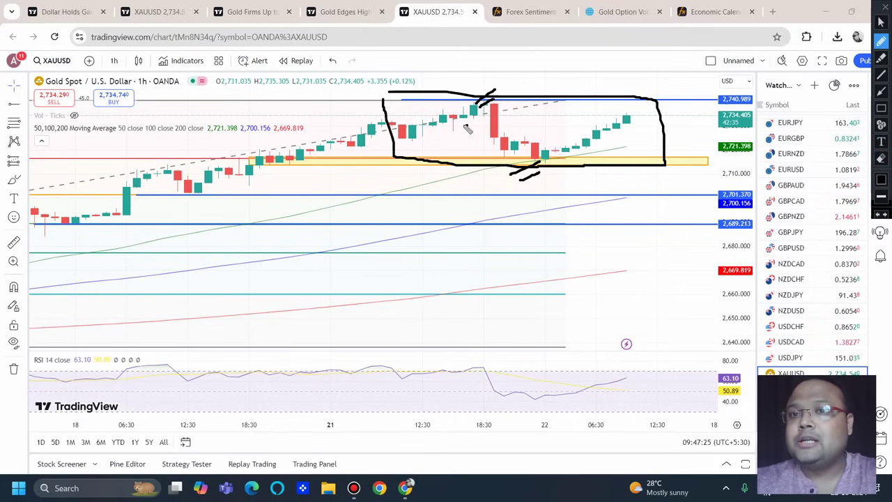
{"action": "mouse_move", "coordinate": [443, 126]}
{"action": "left_mouse_down"}
{"action": "mouse_move", "coordinate": [556, 131]}
{"action": "mouse_move", "coordinate": [550, 140]}
{"action": "left_mouse_up"}
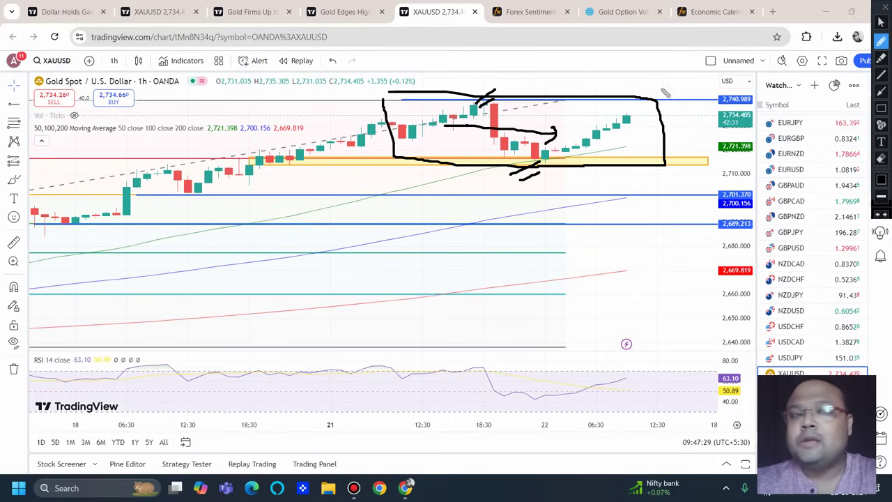
{"action": "left_click", "coordinate": [882, 6]}
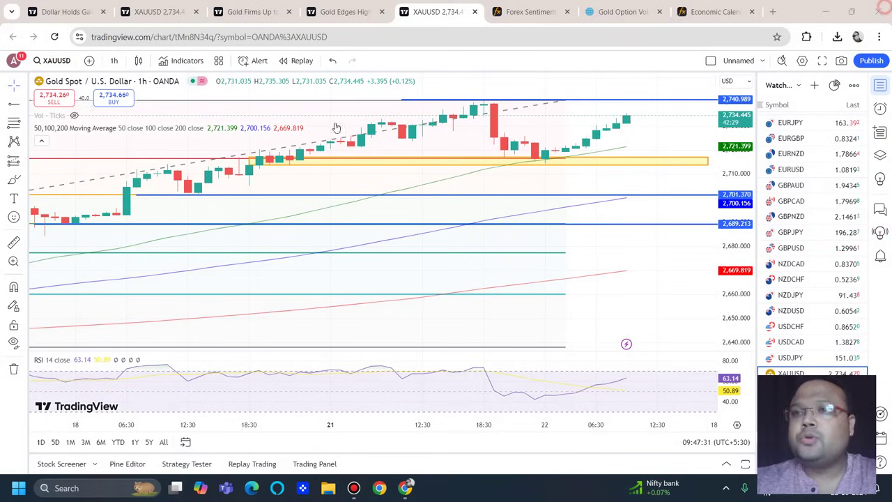
- Change the XAUUSD chart interval from 1h to 15 minutes and adjust the zoom
{"action": "left_click", "coordinate": [114, 60]}
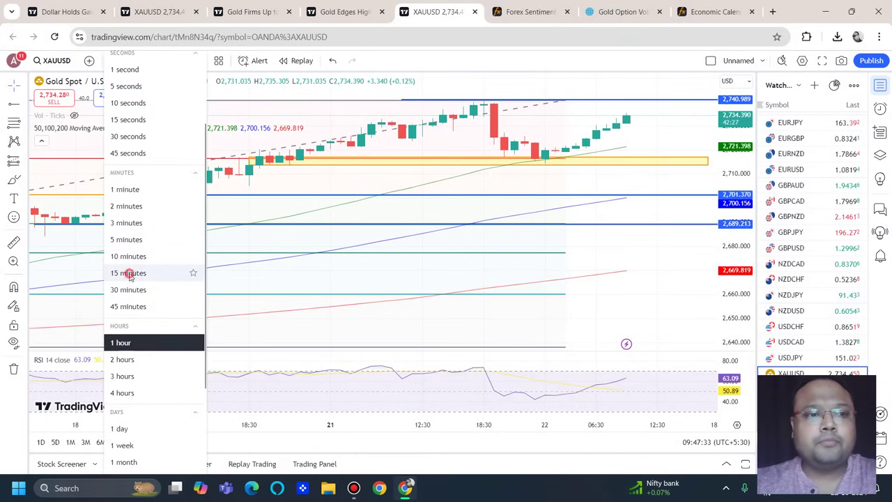
{"action": "left_click", "coordinate": [129, 278]}
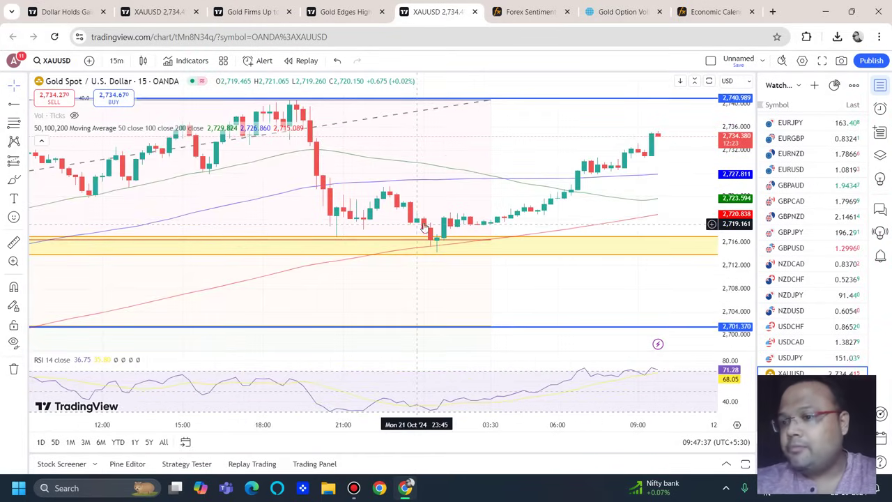
{"action": "scroll", "coordinate": [466, 204], "scroll_direction": "up", "scroll_amount": 3}
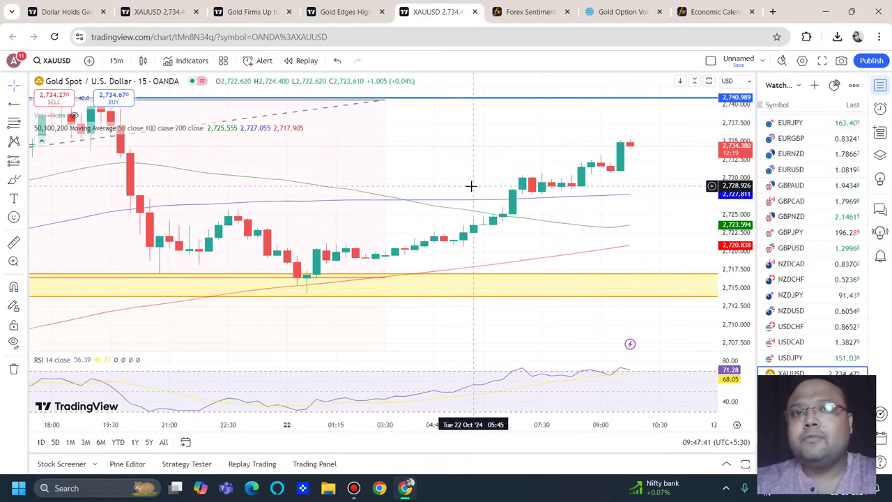
{"action": "scroll", "coordinate": [472, 186], "scroll_direction": "down", "scroll_amount": 2}
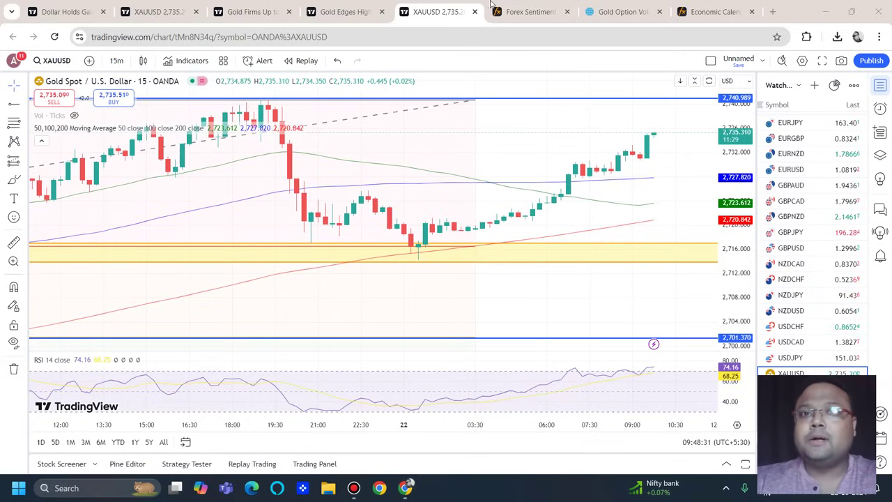
{"action": "left_click", "coordinate": [549, 9]}
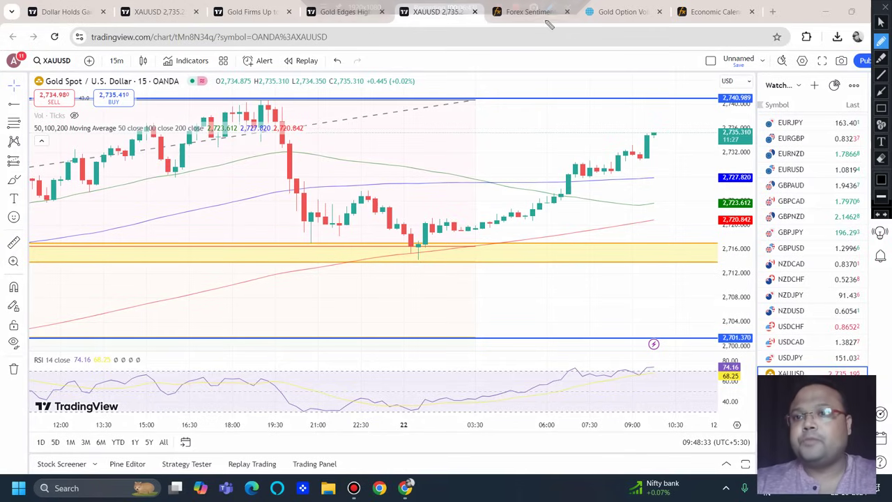
{"action": "mouse_move", "coordinate": [674, 135]}
{"action": "left_mouse_down"}
{"action": "mouse_move", "coordinate": [683, 98]}
{"action": "mouse_move", "coordinate": [700, 141]}
{"action": "left_mouse_up"}
{"action": "left_click_drag", "start_coordinate": [363, 148], "coordinate": [417, 197]}
{"action": "mouse_move", "coordinate": [410, 150]}
{"action": "left_mouse_down"}
{"action": "mouse_move", "coordinate": [441, 191]}
{"action": "mouse_move", "coordinate": [439, 169]}
{"action": "left_mouse_up"}
{"action": "left_click_drag", "start_coordinate": [460, 136], "coordinate": [475, 164]}
{"action": "mouse_move", "coordinate": [474, 138]}
{"action": "left_mouse_down"}
{"action": "mouse_move", "coordinate": [475, 190]}
{"action": "mouse_move", "coordinate": [488, 177]}
{"action": "left_mouse_up"}
{"action": "mouse_move", "coordinate": [483, 99]}
{"action": "left_mouse_down"}
{"action": "mouse_move", "coordinate": [408, 73]}
{"action": "mouse_move", "coordinate": [373, 22]}
{"action": "left_mouse_up"}
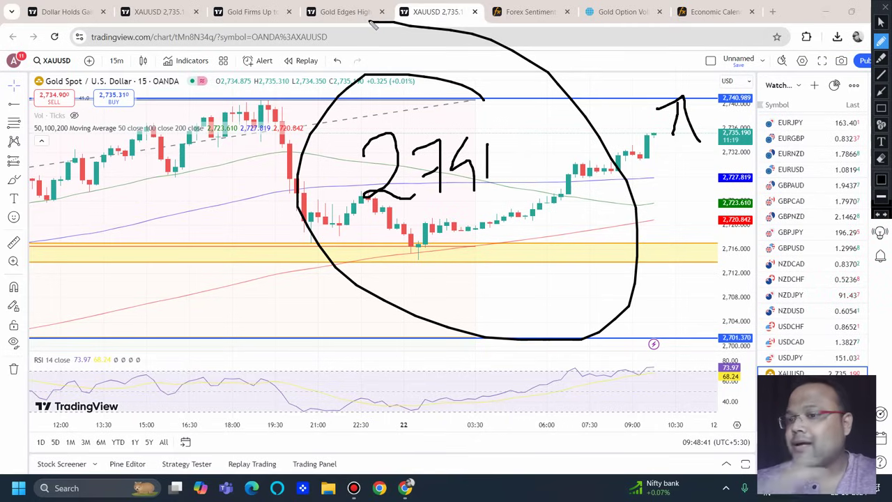
{"action": "left_click_drag", "start_coordinate": [81, 260], "coordinate": [85, 307]}
{"action": "mouse_move", "coordinate": [75, 283]}
{"action": "left_mouse_down"}
{"action": "mouse_move", "coordinate": [98, 276]}
{"action": "mouse_move", "coordinate": [104, 298]}
{"action": "left_mouse_up"}
{"action": "mouse_move", "coordinate": [117, 249]}
{"action": "left_mouse_down"}
{"action": "mouse_move", "coordinate": [119, 289]}
{"action": "mouse_move", "coordinate": [134, 262]}
{"action": "left_mouse_up"}
{"action": "left_click_drag", "start_coordinate": [130, 244], "coordinate": [131, 289]}
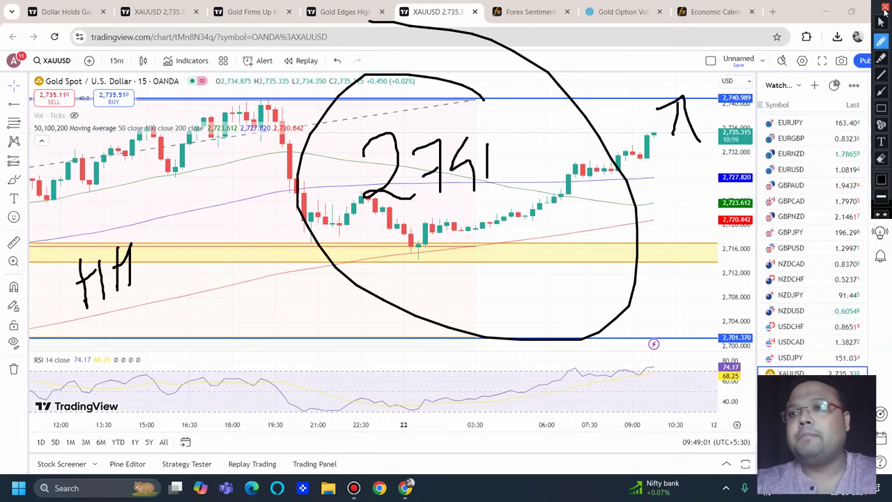
{"action": "key", "text": "Escape"}
{"action": "scroll", "coordinate": [518, 145], "scroll_direction": "up", "scroll_amount": 3}
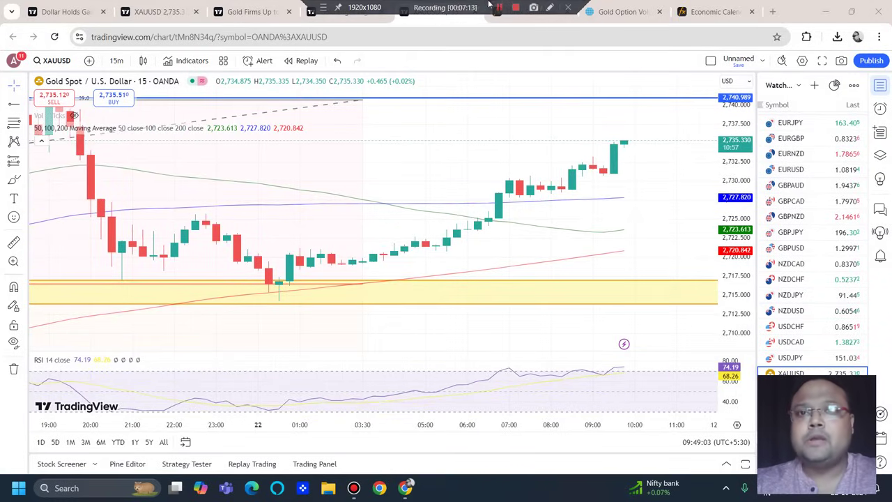
- Discard a stray arc and draw an upward path from the latest candle
{"action": "left_click", "coordinate": [550, 7]}
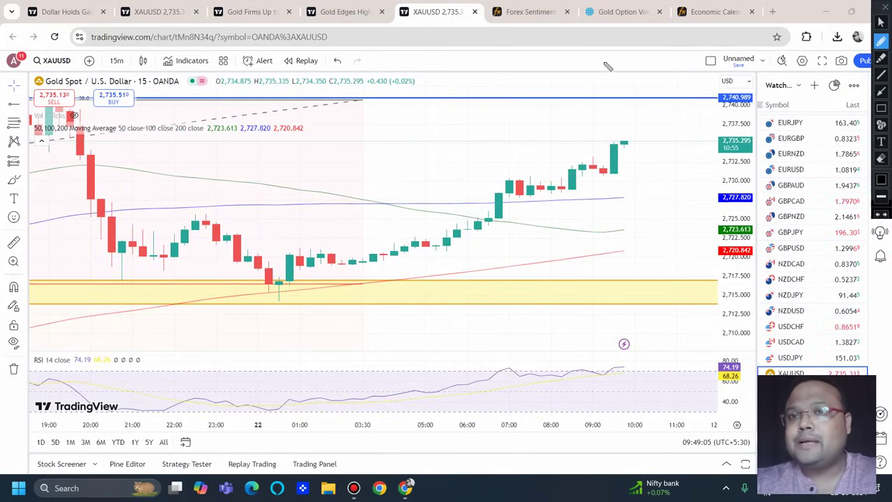
{"action": "mouse_move", "coordinate": [605, 62]}
{"action": "left_mouse_down"}
{"action": "mouse_move", "coordinate": [642, 60]}
{"action": "mouse_move", "coordinate": [647, 85]}
{"action": "left_mouse_up"}
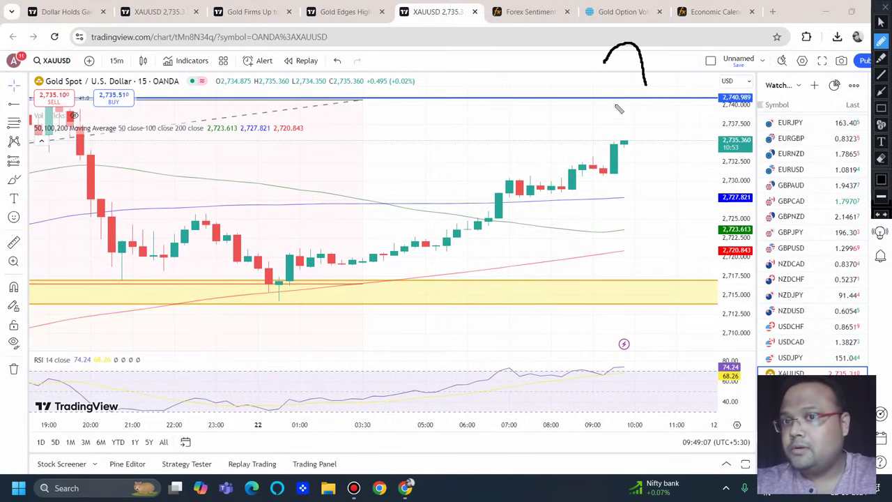
{"action": "left_click", "coordinate": [887, 5]}
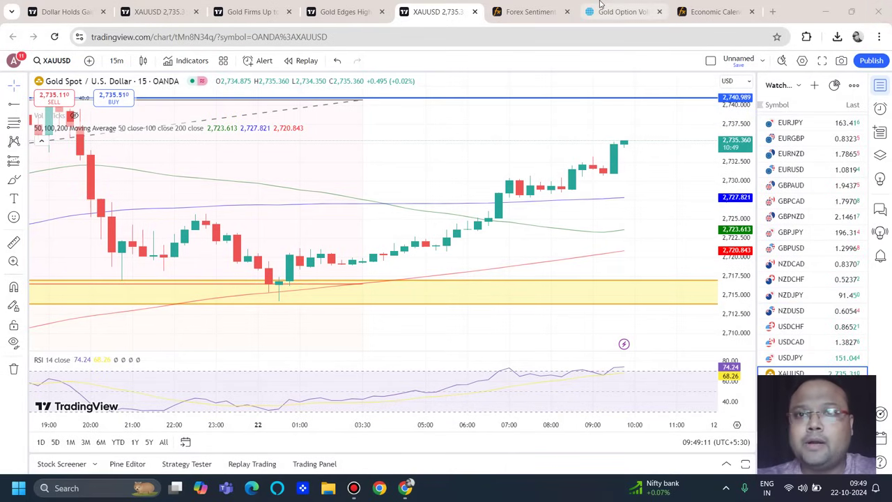
{"action": "key", "text": "ctrl+shift+d"}
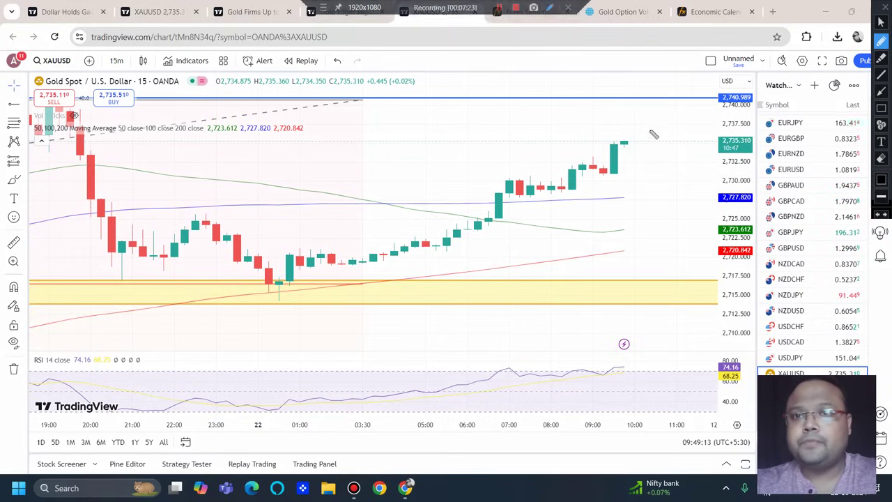
{"action": "mouse_move", "coordinate": [636, 141]}
{"action": "left_mouse_down"}
{"action": "mouse_move", "coordinate": [642, 86]}
{"action": "mouse_move", "coordinate": [666, 29]}
{"action": "mouse_move", "coordinate": [683, 89]}
{"action": "left_mouse_up"}
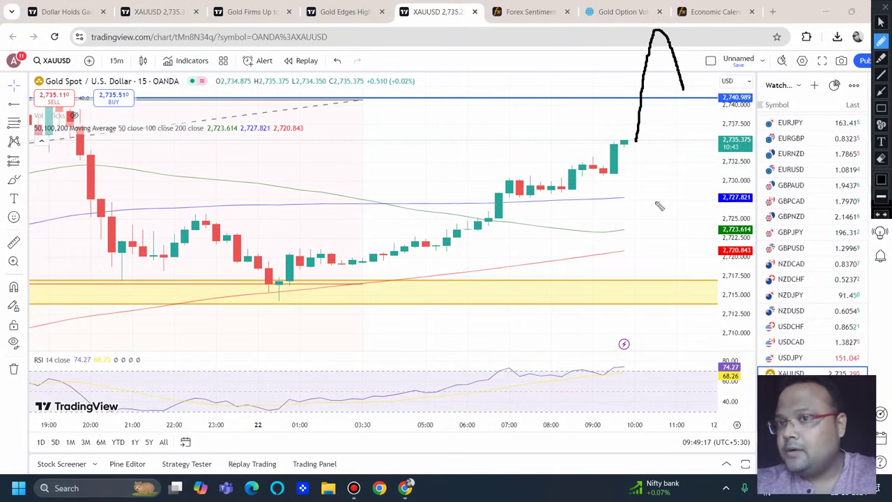
- Hand-write 'R=S' beside the candles with the 2741–42 target below it
{"action": "mouse_move", "coordinate": [558, 220]}
{"action": "left_mouse_down"}
{"action": "mouse_move", "coordinate": [558, 259]}
{"action": "mouse_move", "coordinate": [559, 238]}
{"action": "mouse_move", "coordinate": [592, 255]}
{"action": "left_mouse_up"}
{"action": "left_click_drag", "start_coordinate": [594, 237], "coordinate": [621, 244]}
{"action": "left_click_drag", "start_coordinate": [631, 228], "coordinate": [621, 262]}
{"action": "mouse_move", "coordinate": [556, 295]}
{"action": "left_mouse_down"}
{"action": "mouse_move", "coordinate": [573, 285]}
{"action": "mouse_move", "coordinate": [596, 341]}
{"action": "left_mouse_up"}
{"action": "mouse_move", "coordinate": [603, 303]}
{"action": "left_mouse_down"}
{"action": "mouse_move", "coordinate": [636, 301]}
{"action": "mouse_move", "coordinate": [624, 341]}
{"action": "left_mouse_up"}
{"action": "left_click_drag", "start_coordinate": [634, 294], "coordinate": [661, 333]}
{"action": "left_click_drag", "start_coordinate": [674, 301], "coordinate": [678, 334]}
{"action": "mouse_move", "coordinate": [694, 319]}
{"action": "left_mouse_down"}
{"action": "mouse_move", "coordinate": [753, 321]}
{"action": "mouse_move", "coordinate": [751, 339]}
{"action": "left_mouse_up"}
{"action": "left_click_drag", "start_coordinate": [756, 312], "coordinate": [779, 335]}
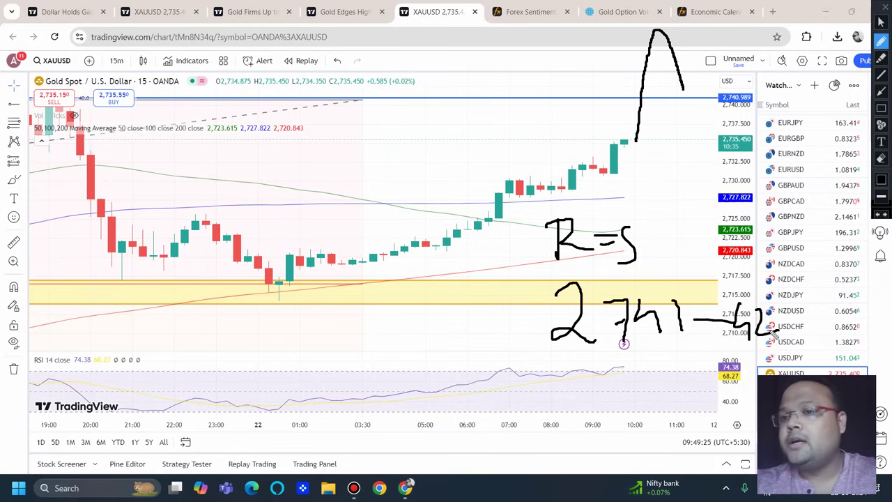
- Label the 2740.989 line 'support' and circle the R=S and 2741–42 notes
{"action": "mouse_move", "coordinate": [689, 103]}
{"action": "left_mouse_down"}
{"action": "mouse_move", "coordinate": [671, 123]}
{"action": "mouse_move", "coordinate": [713, 106]}
{"action": "left_mouse_up"}
{"action": "mouse_move", "coordinate": [714, 106]}
{"action": "left_mouse_down"}
{"action": "mouse_move", "coordinate": [717, 146]}
{"action": "mouse_move", "coordinate": [732, 120]}
{"action": "mouse_move", "coordinate": [781, 106]}
{"action": "left_mouse_up"}
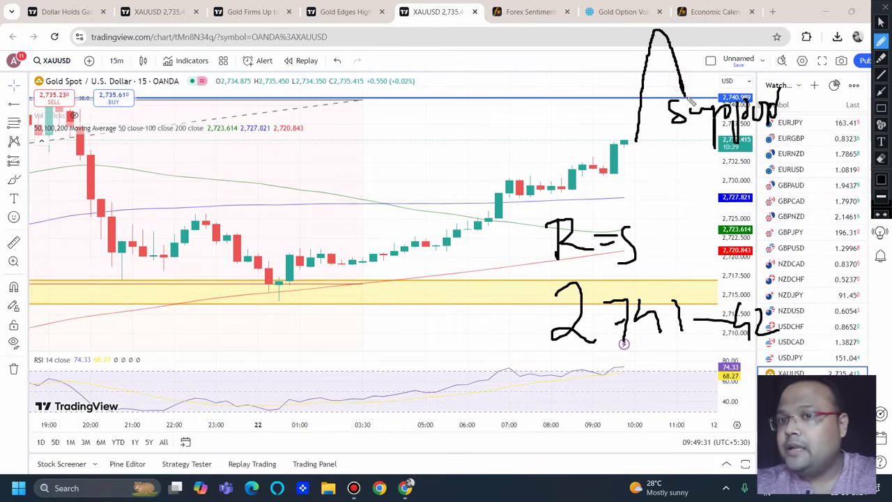
{"action": "mouse_move", "coordinate": [696, 99]}
{"action": "left_mouse_down"}
{"action": "mouse_move", "coordinate": [717, 77]}
{"action": "mouse_move", "coordinate": [724, 95]}
{"action": "left_mouse_up"}
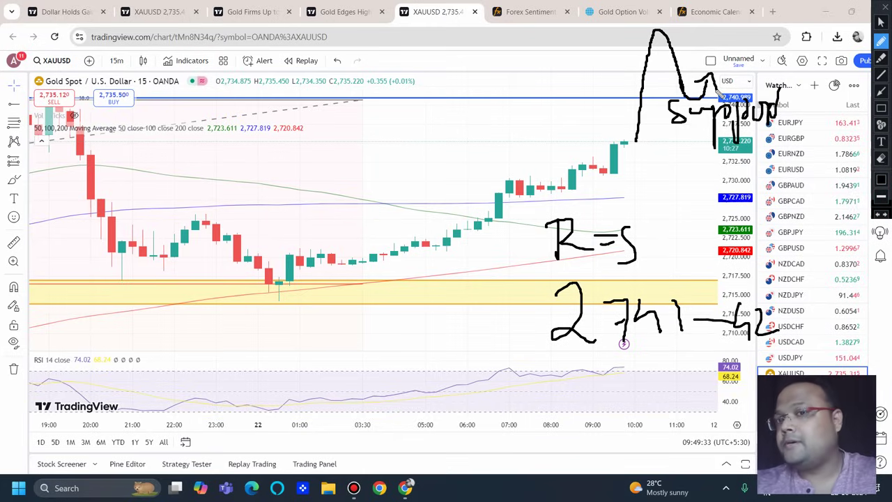
{"action": "mouse_move", "coordinate": [797, 190]}
{"action": "left_mouse_down"}
{"action": "mouse_move", "coordinate": [530, 363]}
{"action": "mouse_move", "coordinate": [647, 155]}
{"action": "left_mouse_up"}
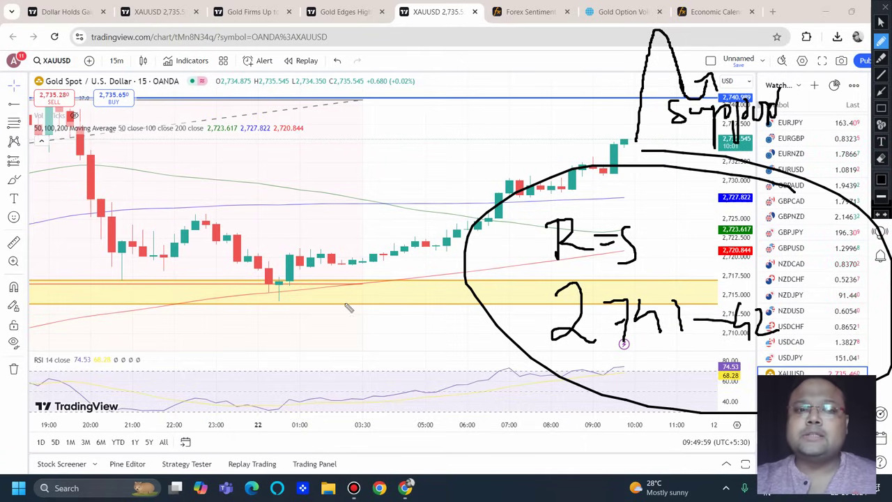
- Draw a rising freehand line from the yellow support zone up to the latest 15m bar
{"action": "left_click_drag", "start_coordinate": [332, 293], "coordinate": [607, 159]}
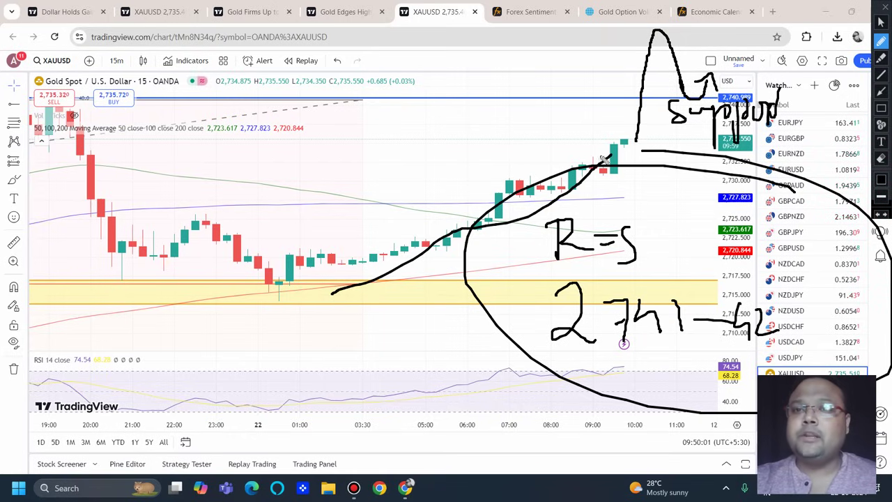